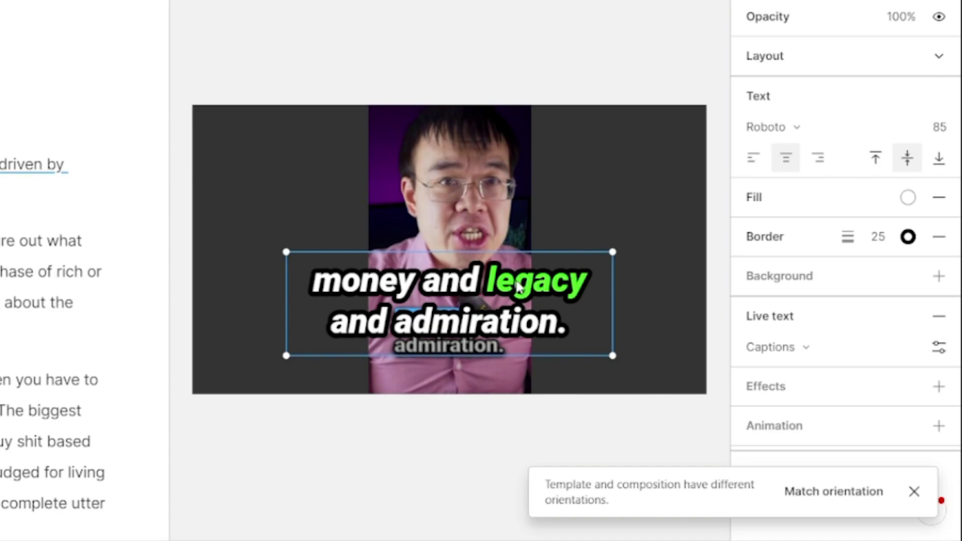
# Step: Set the caption words' fill colour to red
pyautogui.click(908, 198)
pyautogui.click(765, 171)
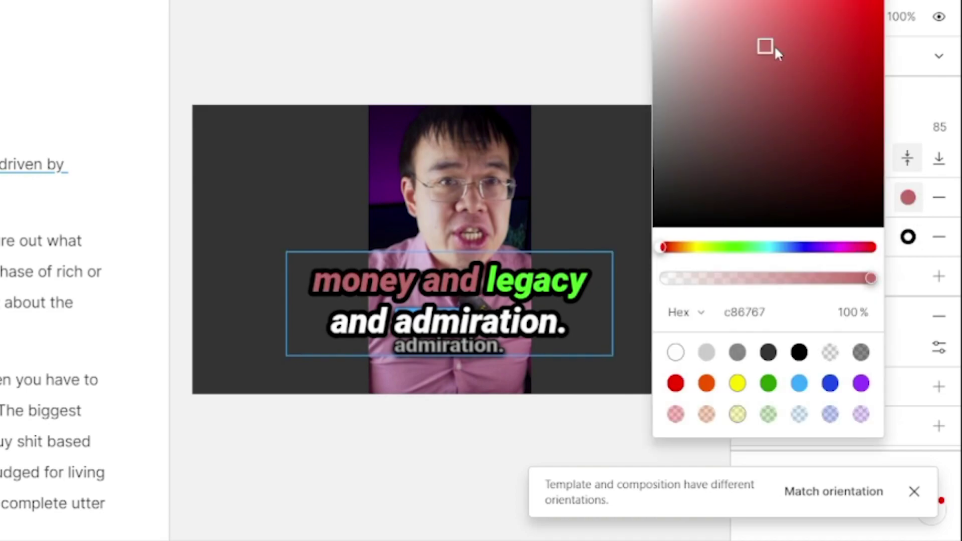
pyautogui.press('Escape')
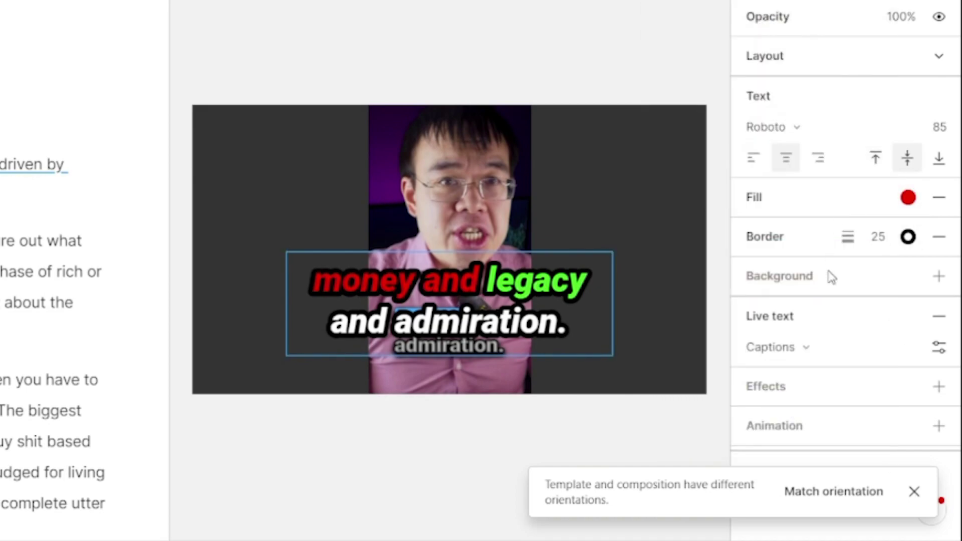
# Step: Add a Spin animation to the captions
pyautogui.click(939, 426)
pyautogui.click(729, 441)
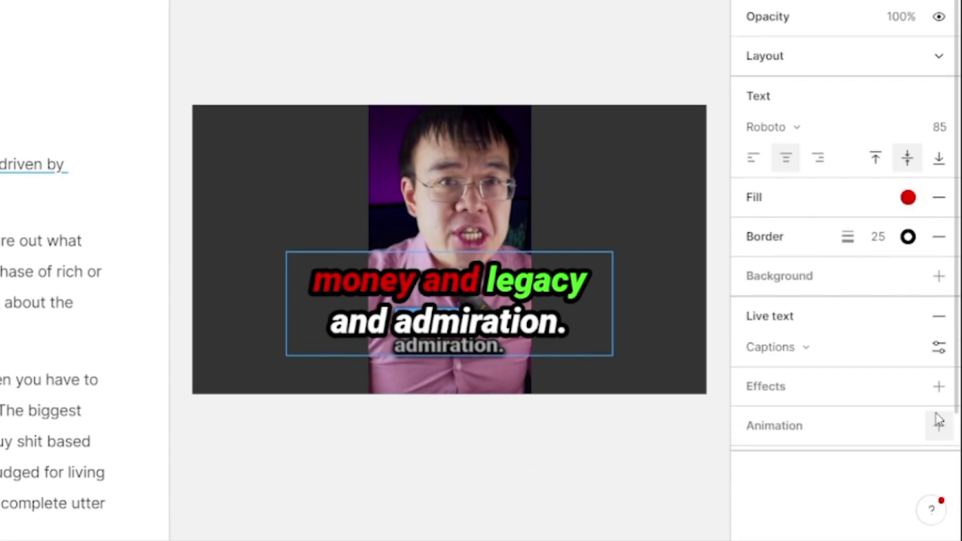
pyautogui.click(937, 425)
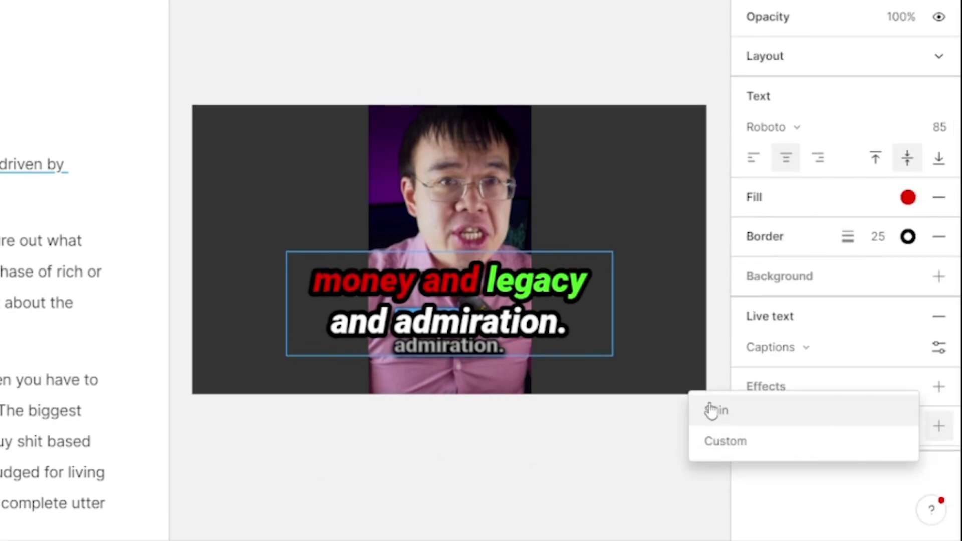
pyautogui.click(708, 408)
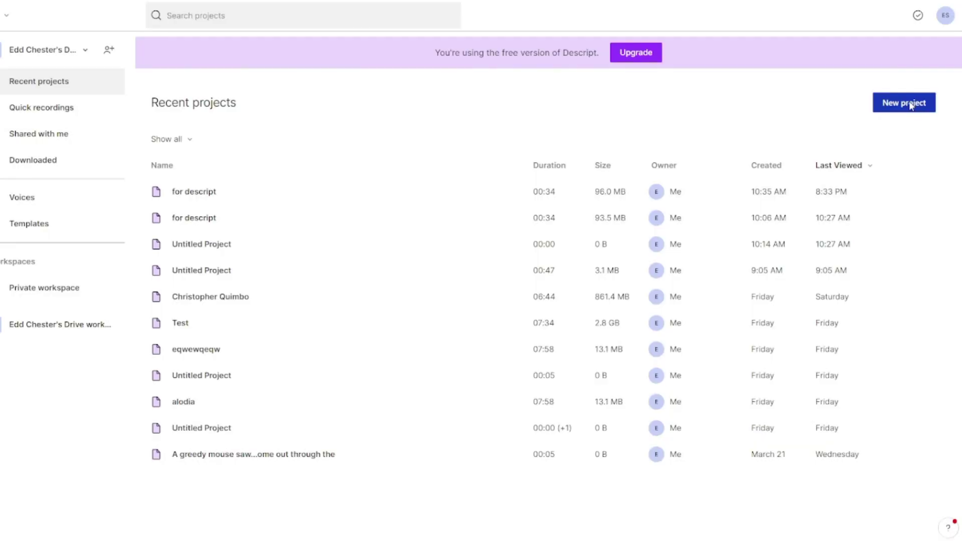
# Step: Create a new project for the for descript.mp4 clip
pyautogui.click(912, 106)
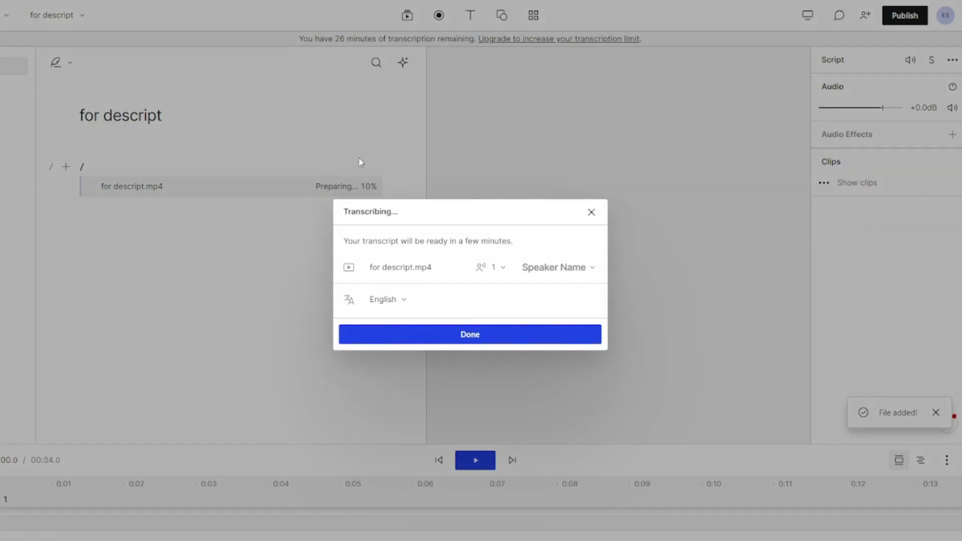
# Step: Dismiss the Transcribing notice and let the for descript.mp4 transcript load into the script
pyautogui.click(311, 211)
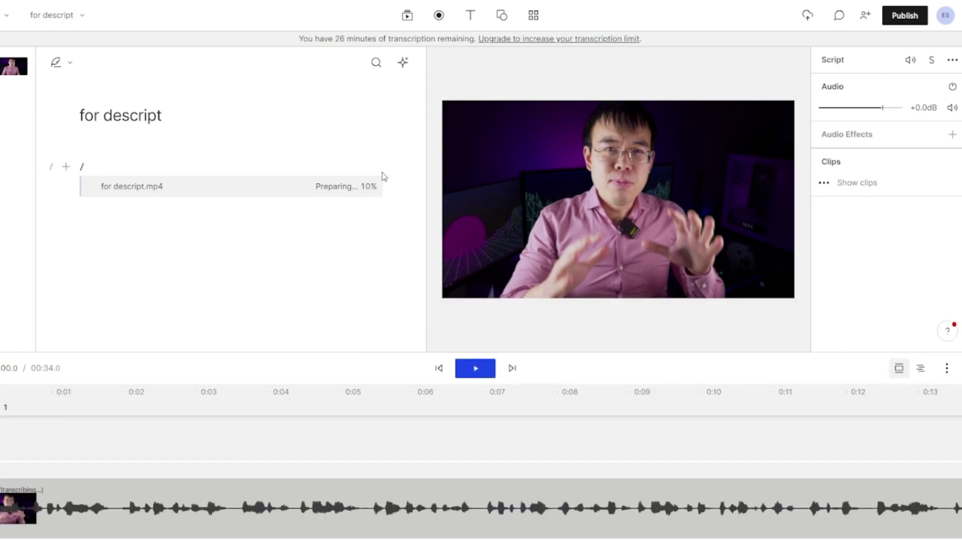
pyautogui.click(540, 22)
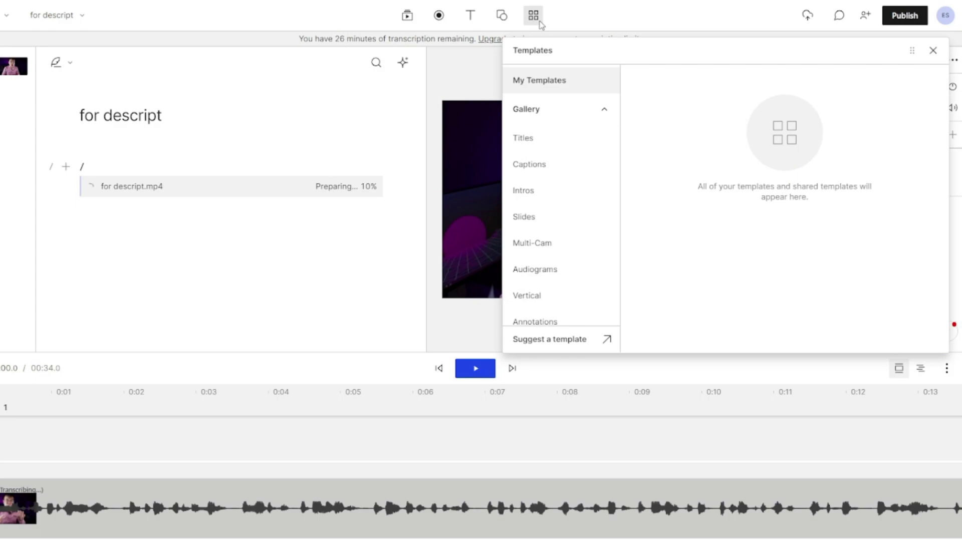
pyautogui.click(502, 15)
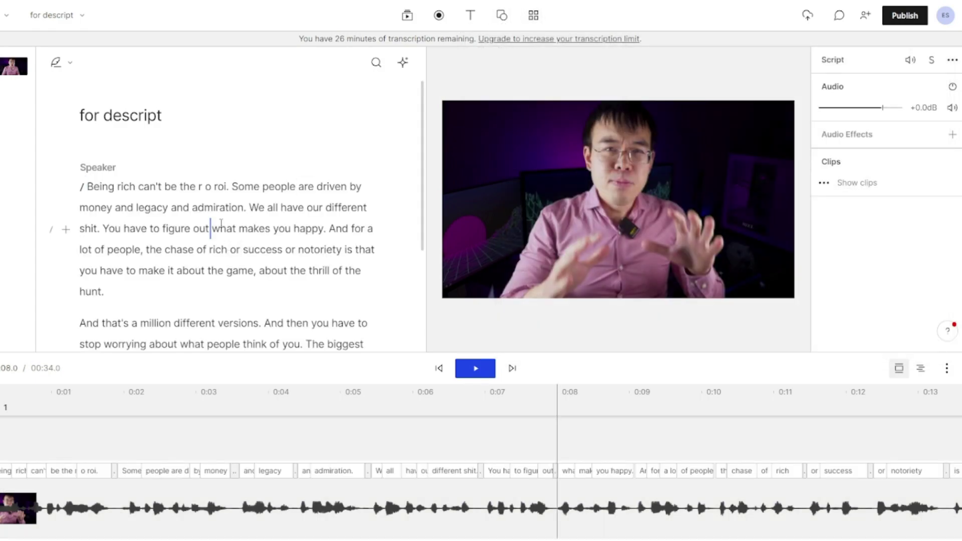
# Step: Select the word 'roi' and place the script caret before 'versions'
pyautogui.rightClick(220, 187)
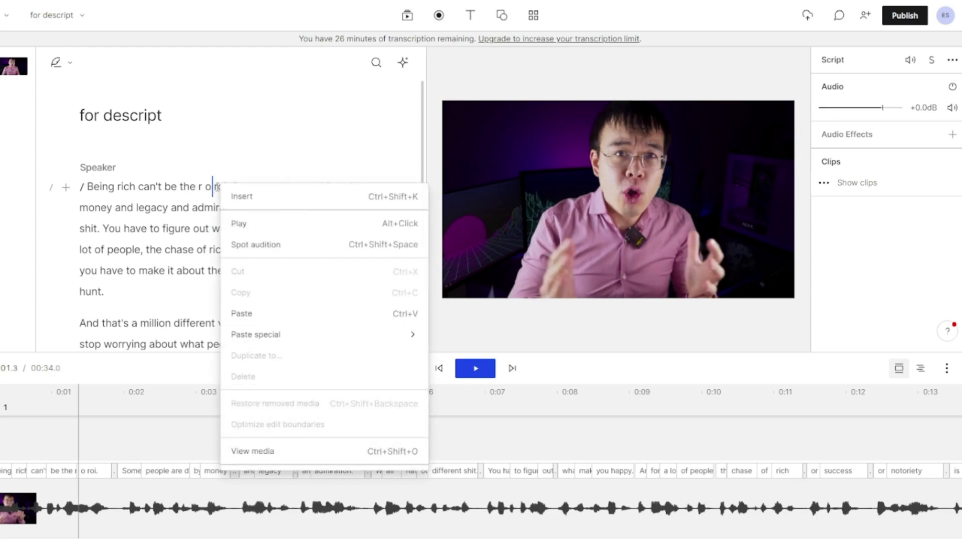
pyautogui.doubleClick(220, 187)
pyautogui.scroll(-3, 227, 187)
pyautogui.click(223, 168)
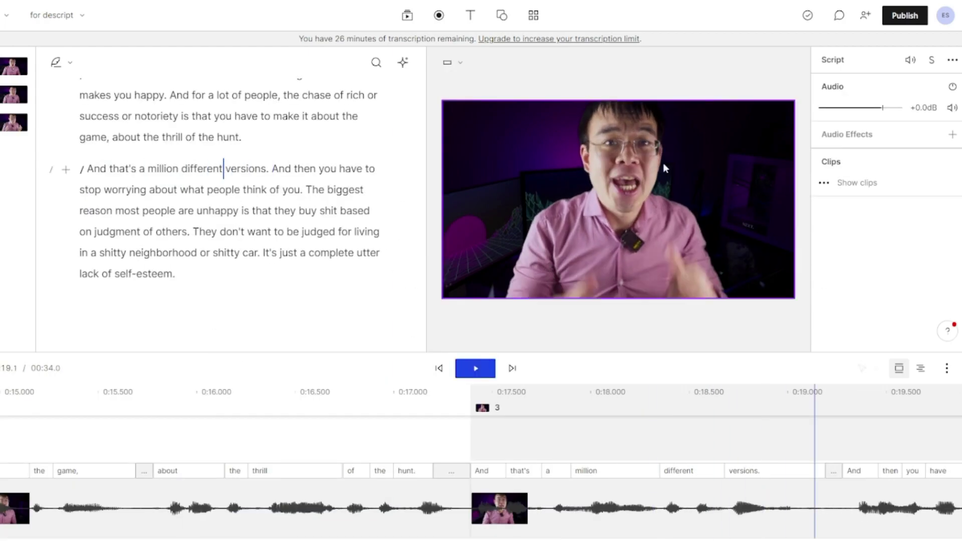
# Step: Crop the video to portrait and add captions, then undo both changes
pyautogui.rightClick(724, 147)
pyautogui.click(741, 247)
pyautogui.click(573, 81)
pyautogui.click(569, 178)
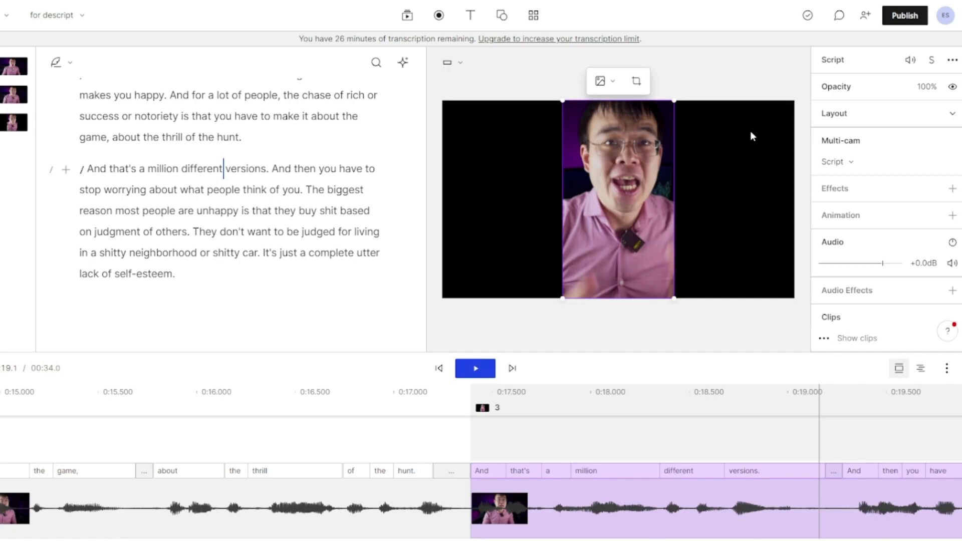
pyautogui.click(470, 15)
pyautogui.click(462, 111)
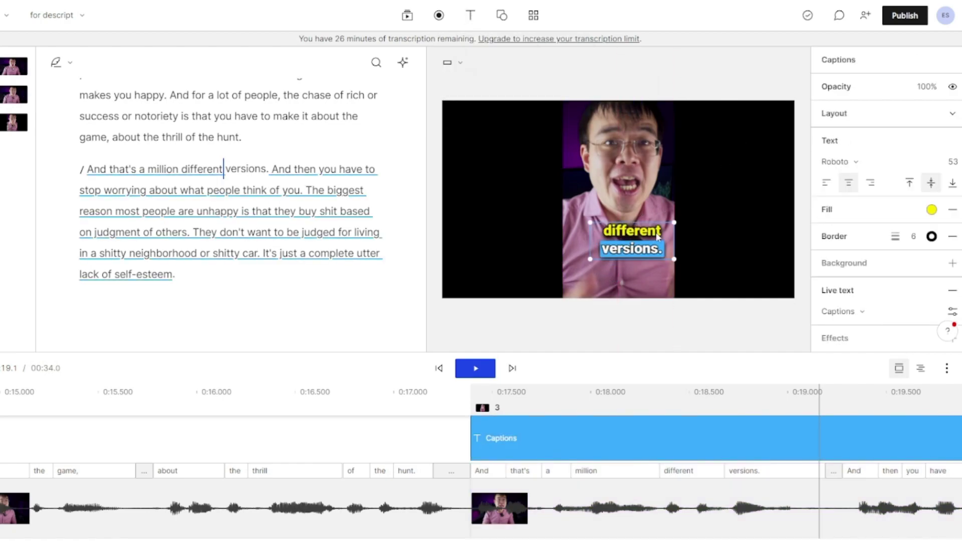
pyautogui.click(692, 272)
pyautogui.hotkey('ctrl', 'z')
pyautogui.hotkey('ctrl', 'z')
pyautogui.hotkey('ctrl', 'z')
pyautogui.hotkey('ctrl', 'z')
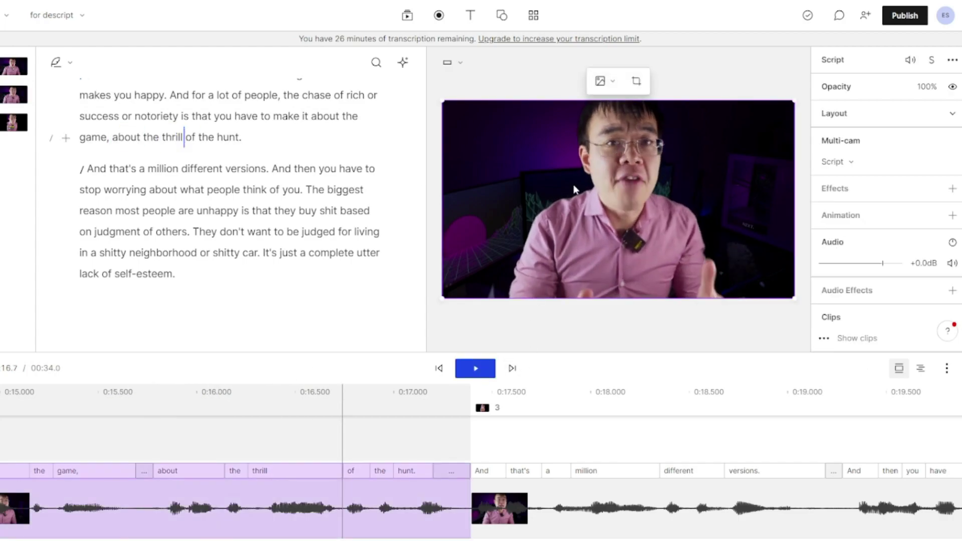
# Step: Select the entire script and open the Templates gallery
pyautogui.scroll(4, 125, 210)
pyautogui.hotkey('ctrl', 'a')
pyautogui.click(533, 15)
# Step: Apply a Karaoke caption template and preview it in playback
pyautogui.click(529, 163)
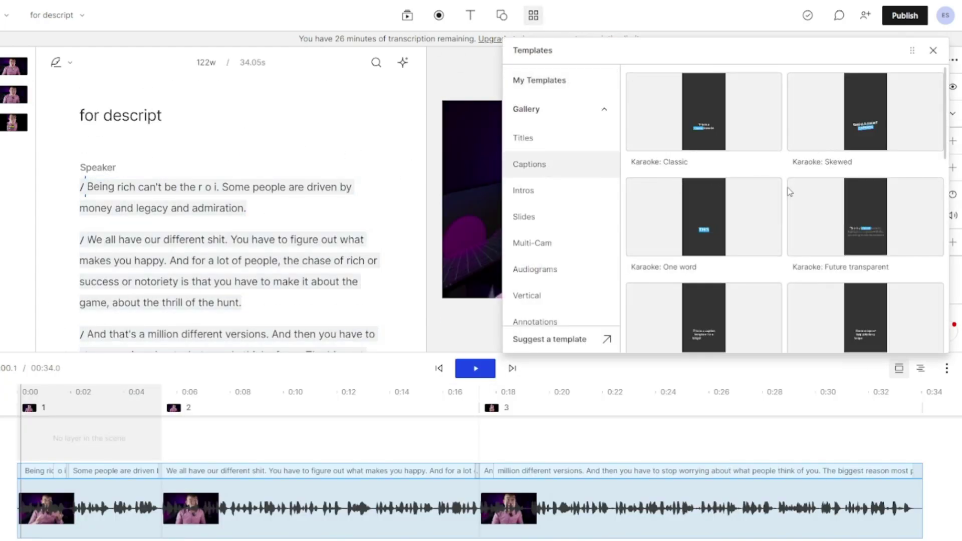
pyautogui.click(802, 216)
pyautogui.click(737, 249)
pyautogui.press('space')
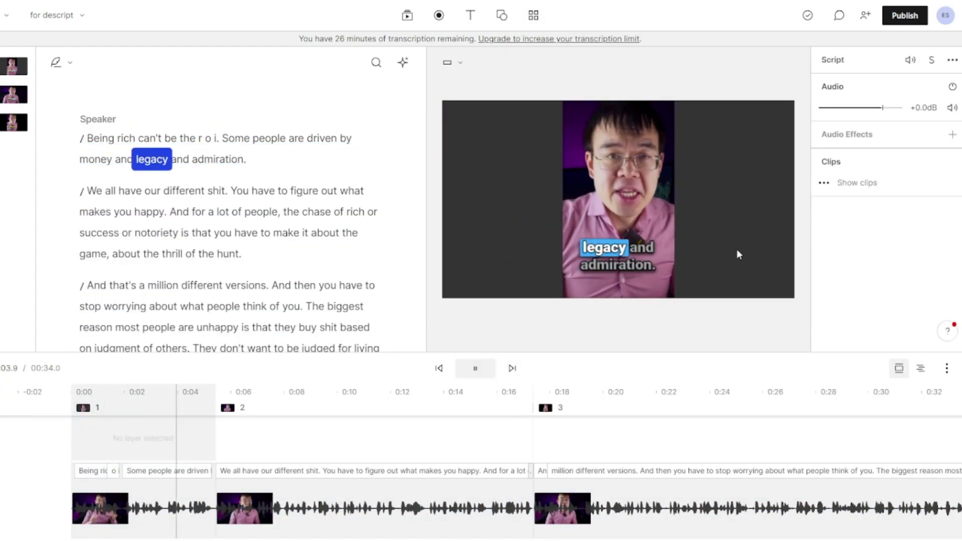
pyautogui.press('space')
# Step: Crop the scene 2 video to a portrait frame
pyautogui.click(462, 447)
pyautogui.click(387, 441)
pyautogui.click(601, 150)
pyautogui.click(635, 82)
pyautogui.click(573, 88)
pyautogui.click(150, 417)
# Step: Replay scene 1 from the start to review the captions and crop
pyautogui.press('space')
pyautogui.click(150, 417)
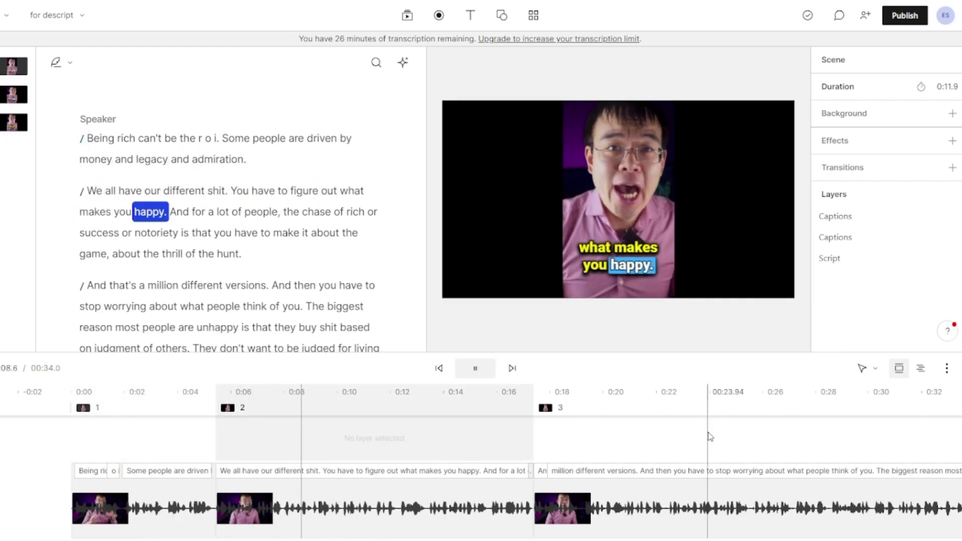
pyautogui.click(153, 431)
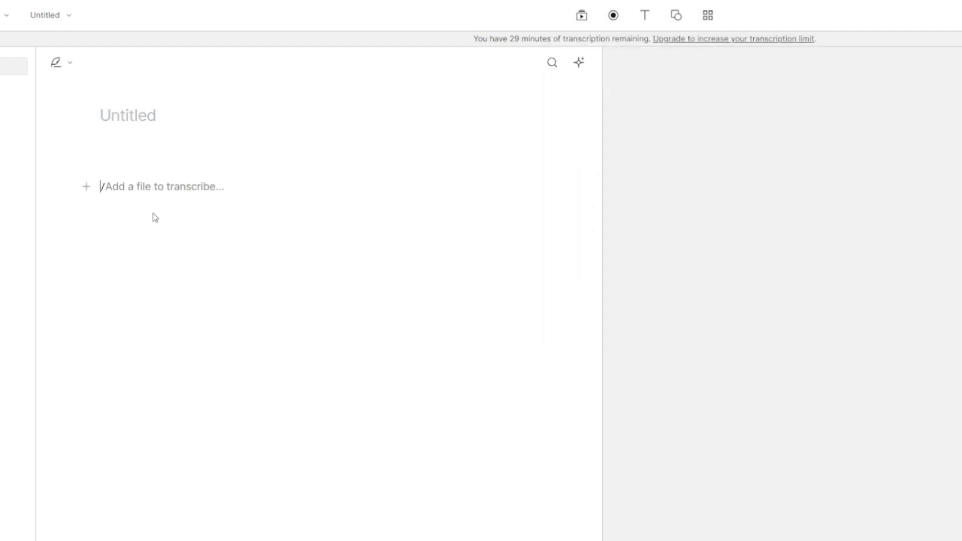
# Step: Paste the transcript into the empty script and bring up the recording options
pyautogui.hotkey('ctrl', 'v')
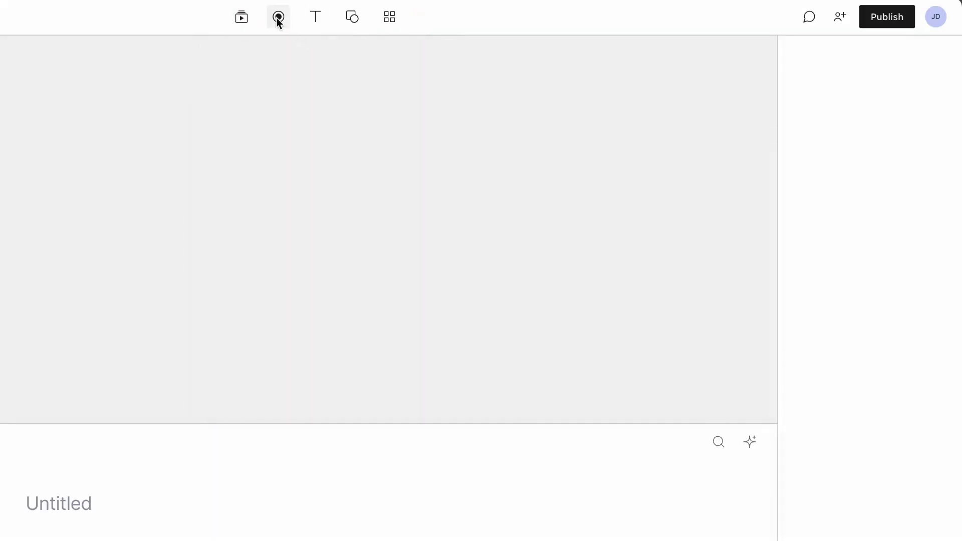
pyautogui.click(279, 19)
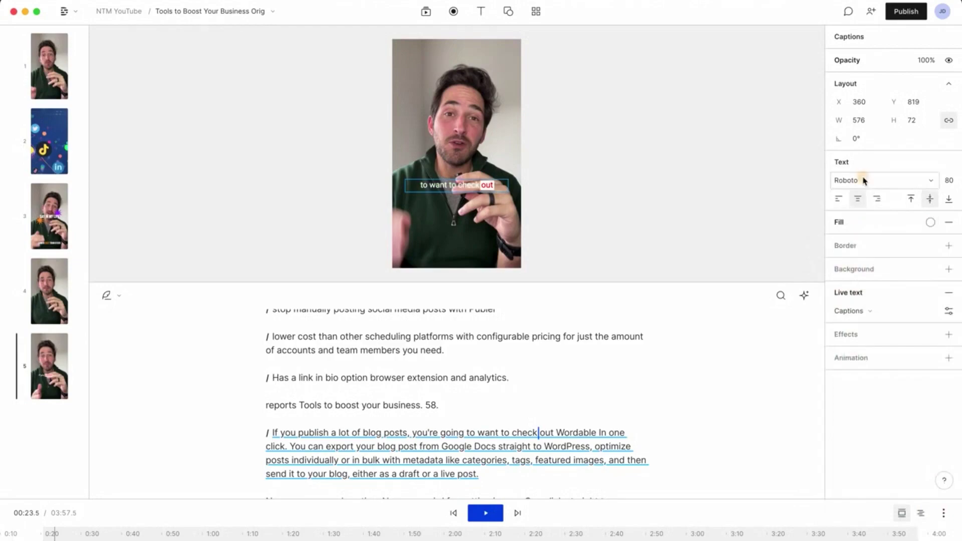
# Step: Set the caption font to Roboto Slab and move to the words 'export your'
pyautogui.click(864, 181)
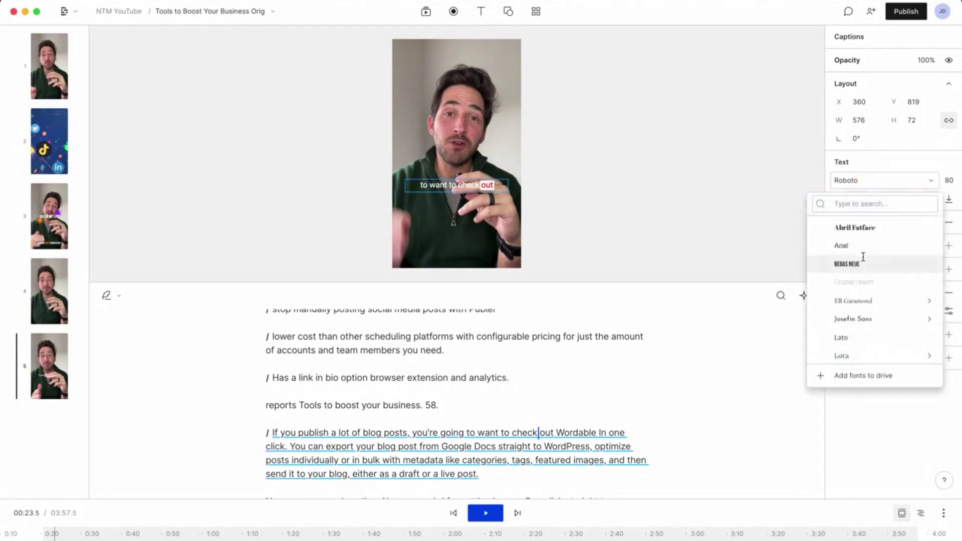
pyautogui.click(885, 276)
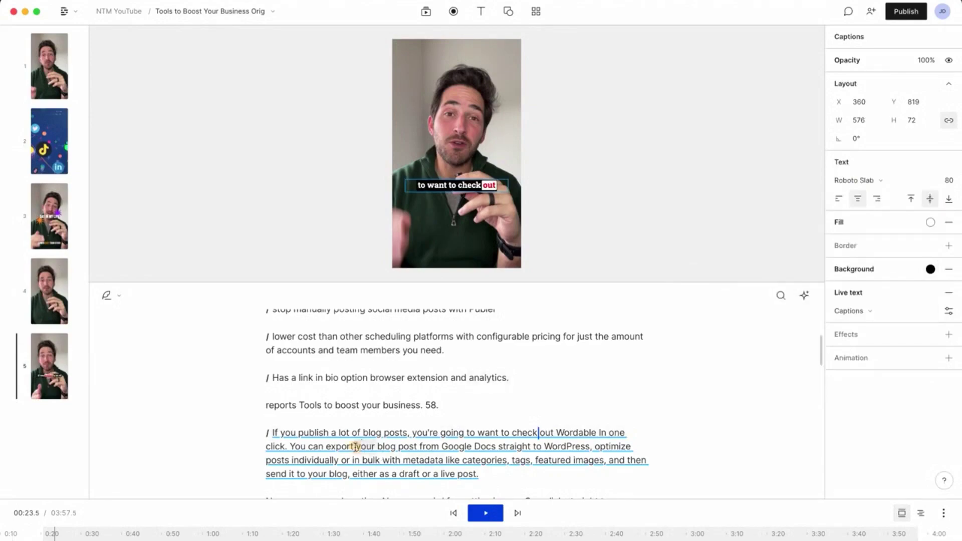
pyautogui.click(356, 446)
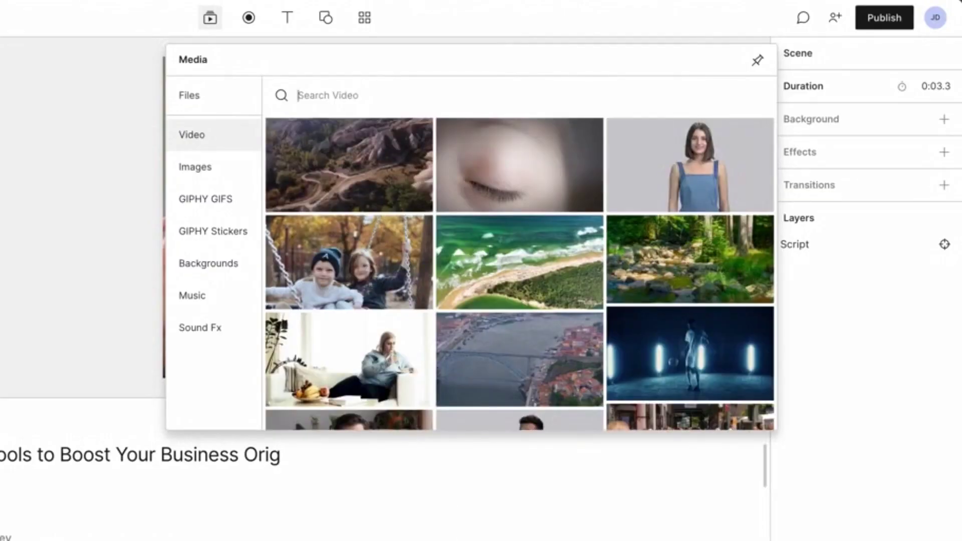
# Step: Search the stock video library for 'social media', then start a new project
pyautogui.click(377, 96)
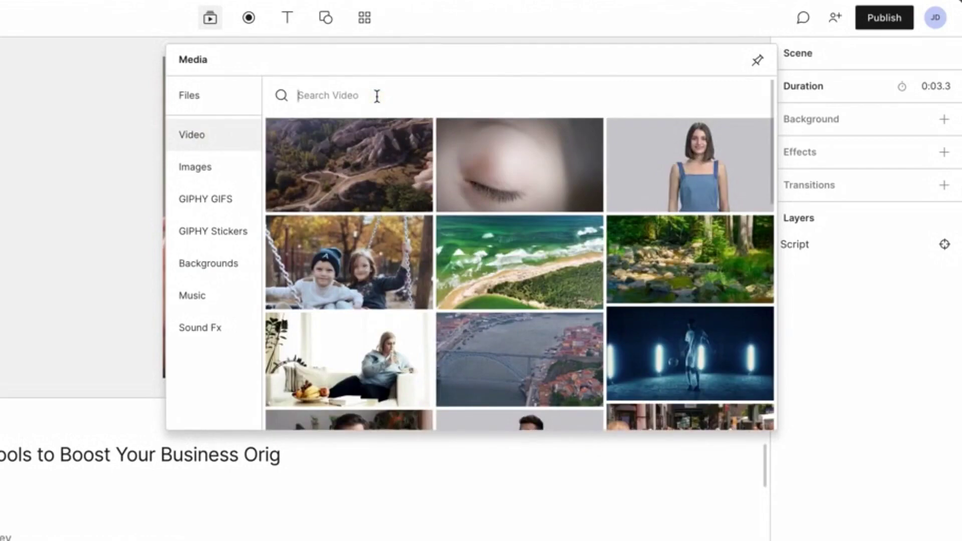
pyautogui.write('social media')
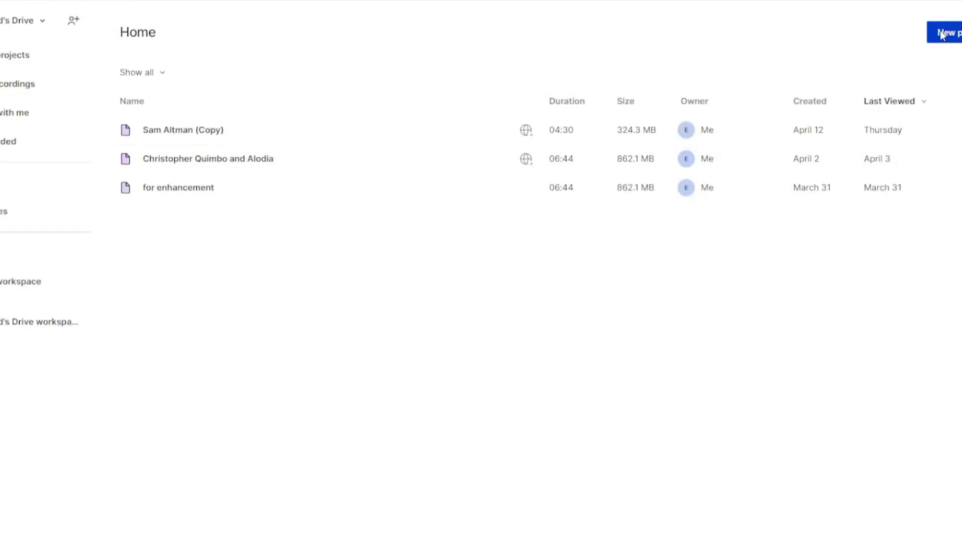
pyautogui.click(944, 33)
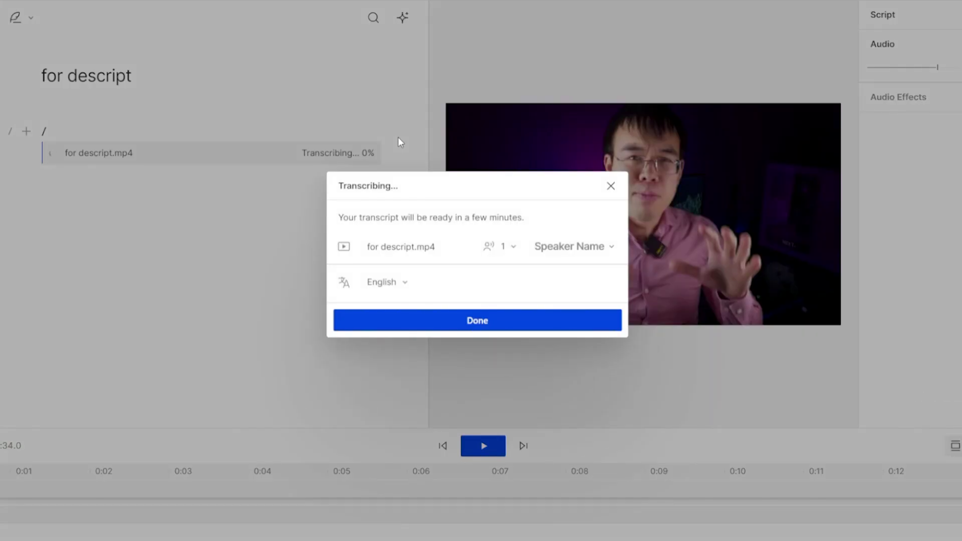
# Step: Let the for descript.mp4 clip's English transcription run
pyautogui.click(485, 323)
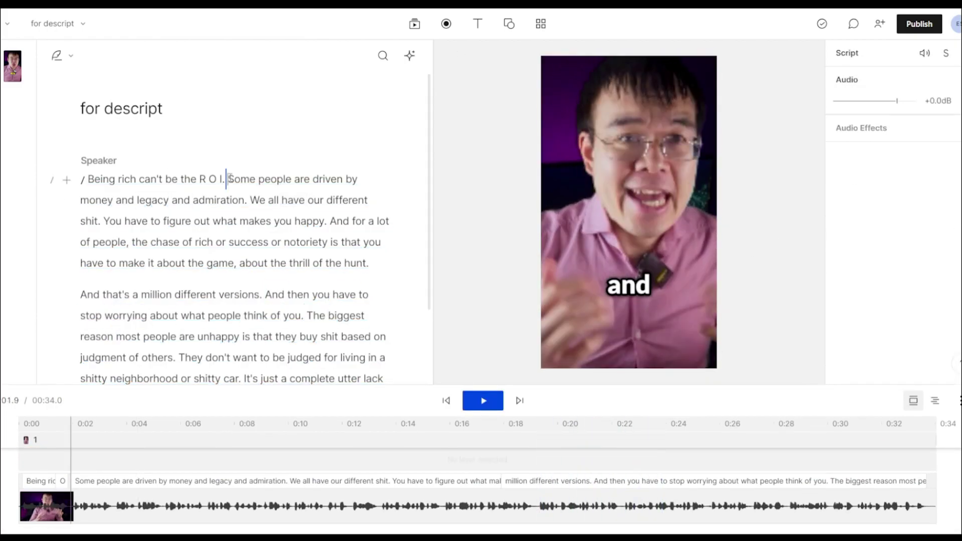
# Step: Split the script into sentence-level scenes with / scene breaks
pyautogui.press('/')
pyautogui.click(173, 242)
pyautogui.press('/')
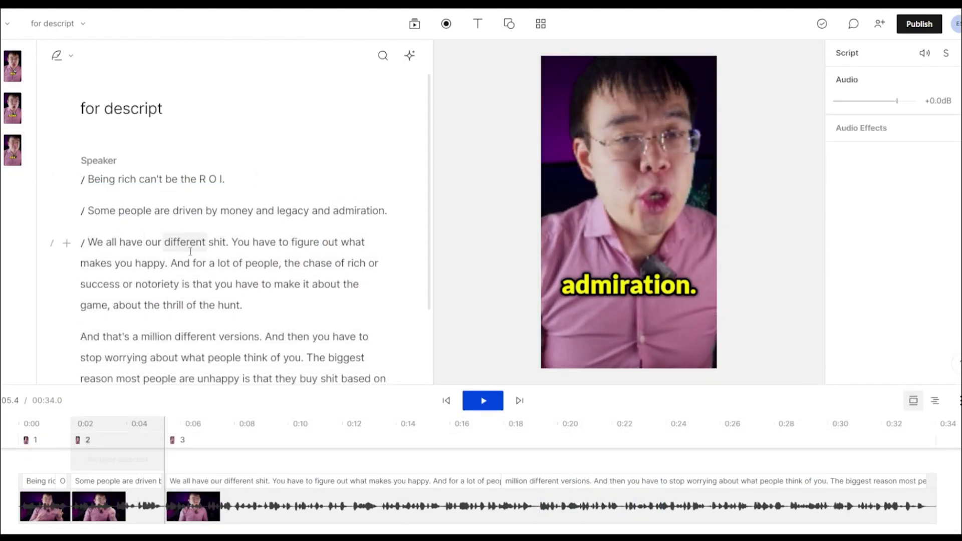
pyautogui.click(251, 240)
pyautogui.press('/')
pyautogui.click(317, 208)
pyautogui.press('/')
pyautogui.click(266, 313)
pyautogui.press('/')
pyautogui.click(144, 299)
pyautogui.press('/')
pyautogui.click(302, 320)
pyautogui.press('/')
pyautogui.click(215, 339)
pyautogui.press('/')
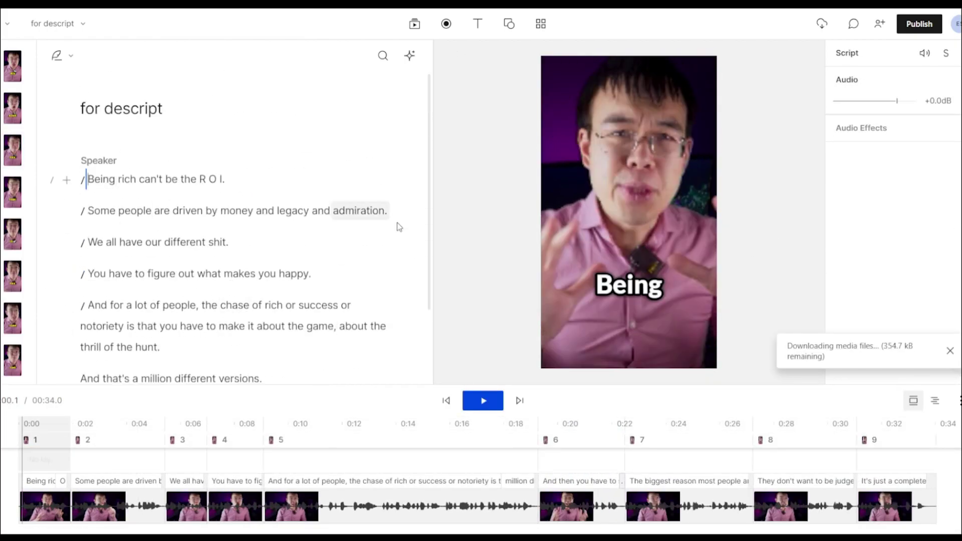
pyautogui.click(139, 179)
pyautogui.press('/')
pyautogui.click(107, 211)
pyautogui.press('/')
# Step: Correct the word 'rich' to 'Rich'
pyautogui.doubleClick(98, 211)
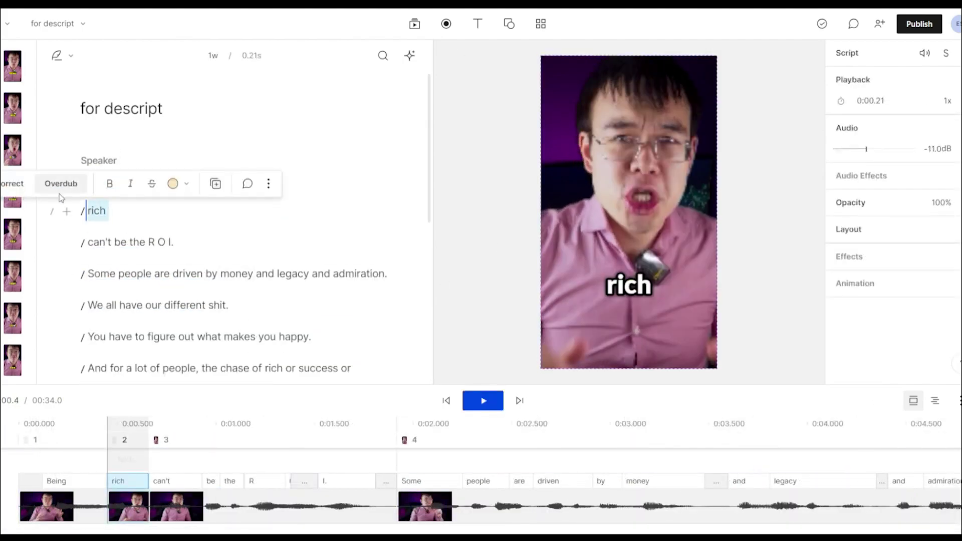
pyautogui.write('Rich')
pyautogui.click(541, 24)
pyautogui.click(509, 23)
pyautogui.click(414, 24)
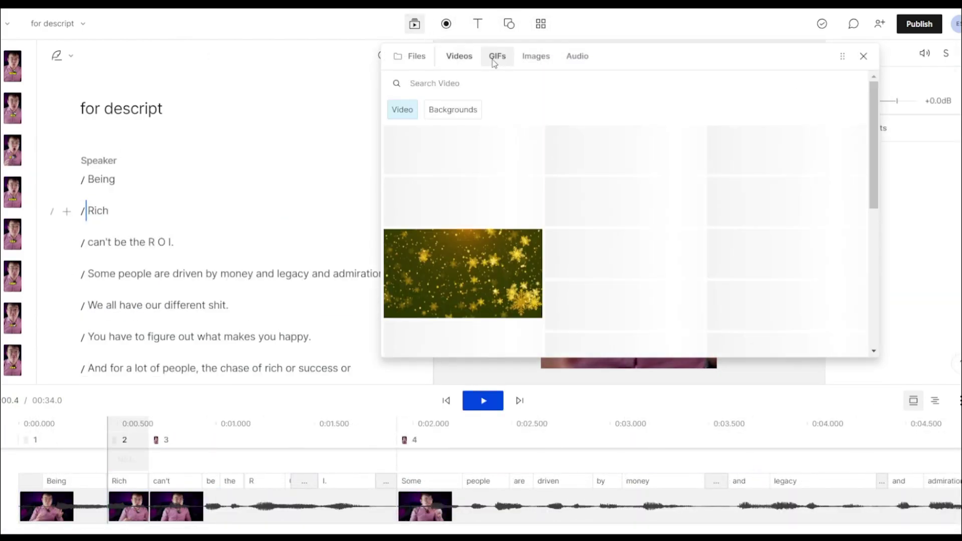
# Step: Add the 🤑 emoji to 'Rich' via word correction, then open the sound effects library
pyautogui.doubleClick(98, 211)
pyautogui.hotkey('ctrl', 'shift', 'c')
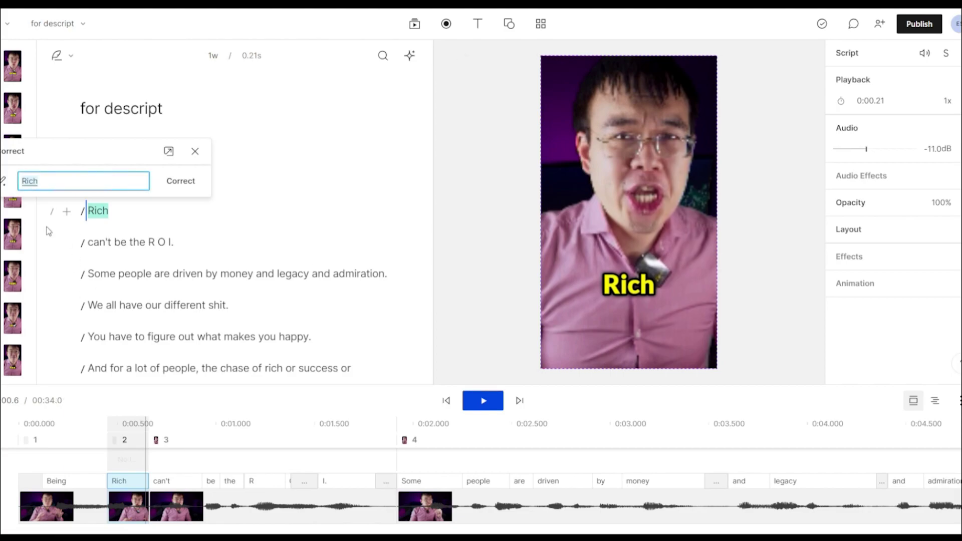
pyautogui.write('🤑')
pyautogui.press('Return')
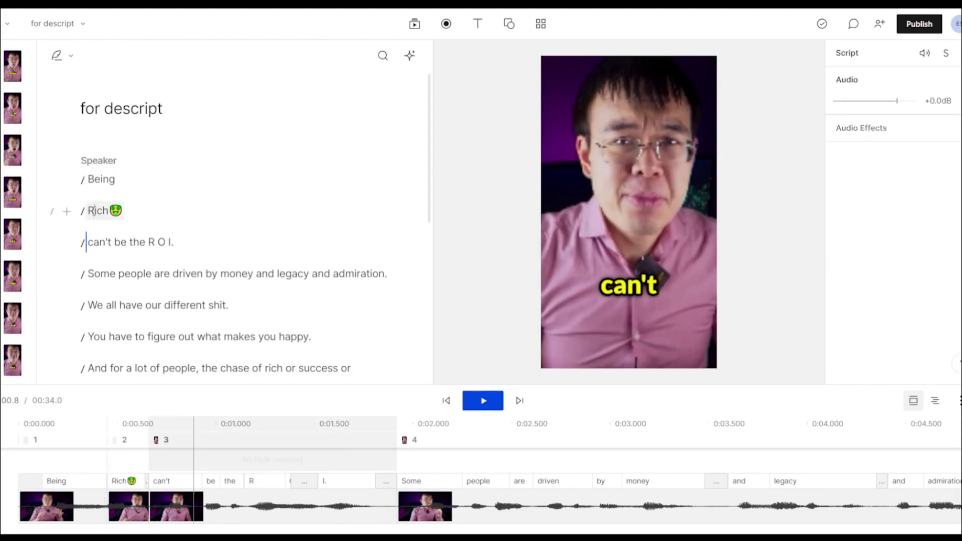
pyautogui.click(414, 24)
# Step: Add the Cash Register sound at 'Rich' and put 'People' on its own scene as 'People👫'
pyautogui.click(428, 223)
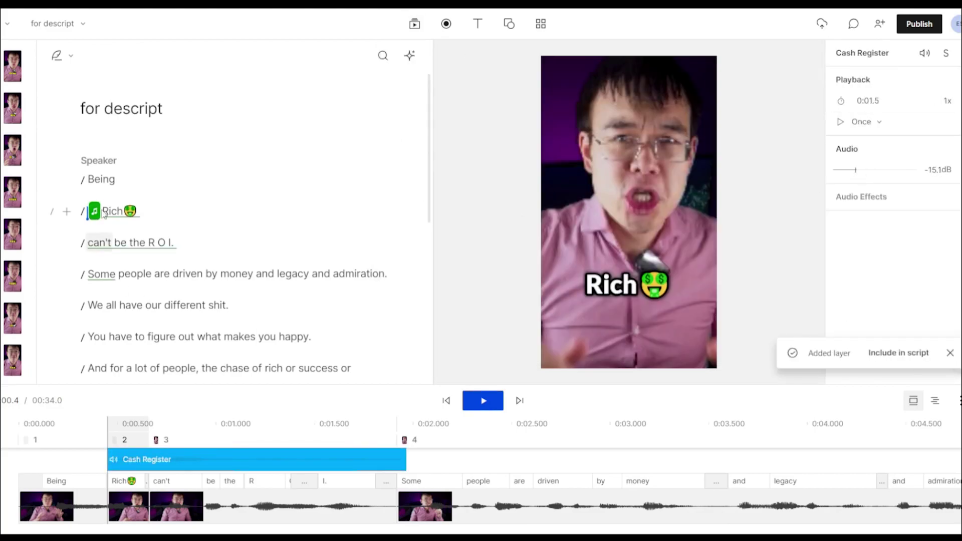
pyautogui.press('space')
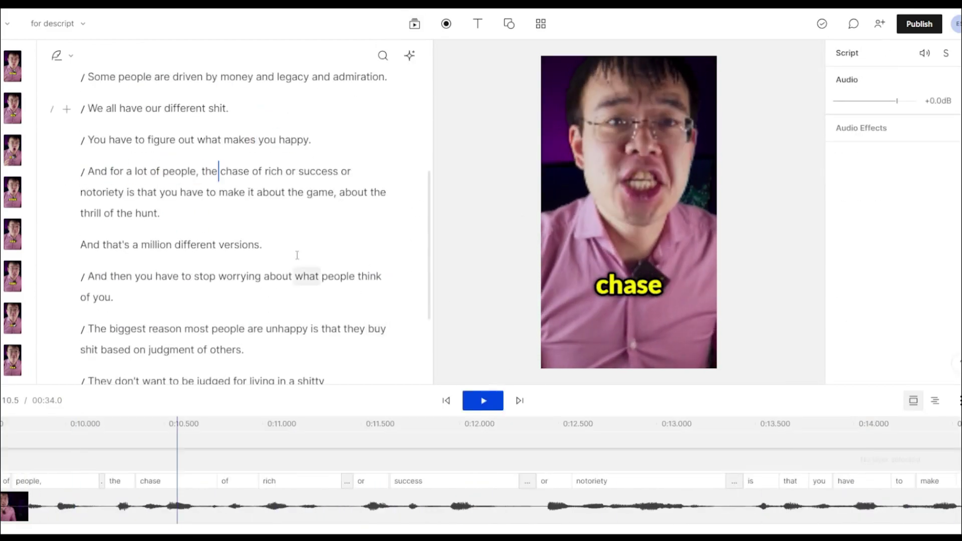
pyautogui.press('/')
pyautogui.click(17, 184)
pyautogui.write('People👫')
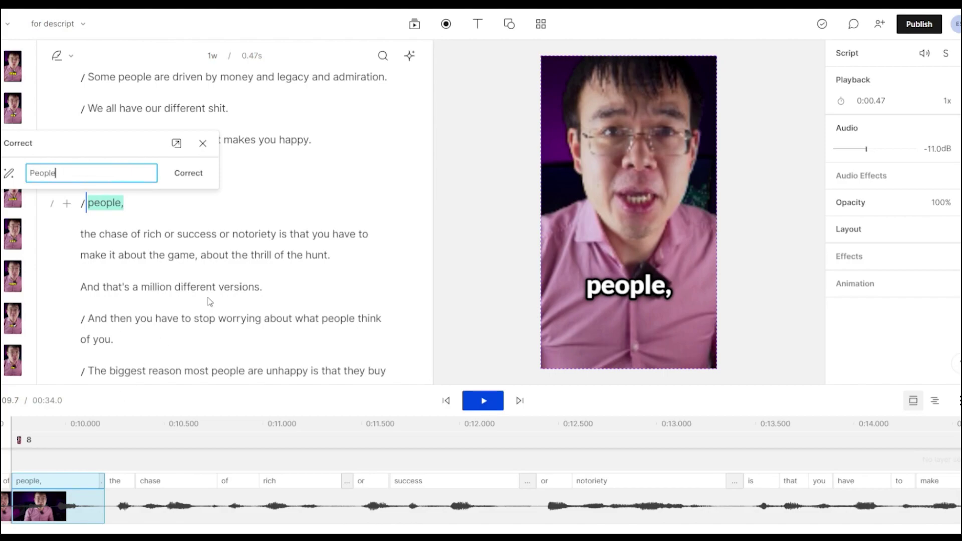
pyautogui.press('Return')
# Step: Split 'success' onto its own scene, add the 👨 emoji, and replay to check captions
pyautogui.click(494, 402)
pyautogui.press('/')
pyautogui.press('/')
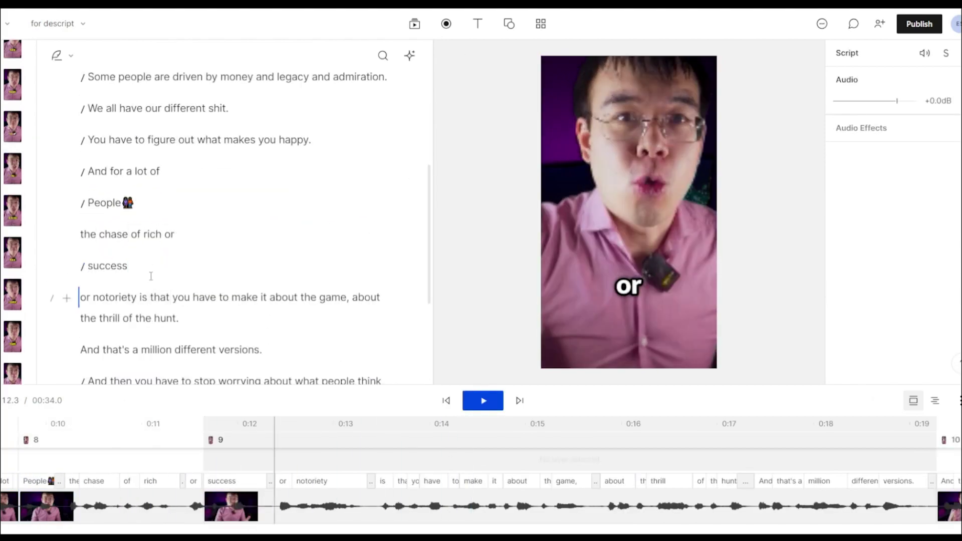
pyautogui.hotkey('ctrl', 'shift', 'c')
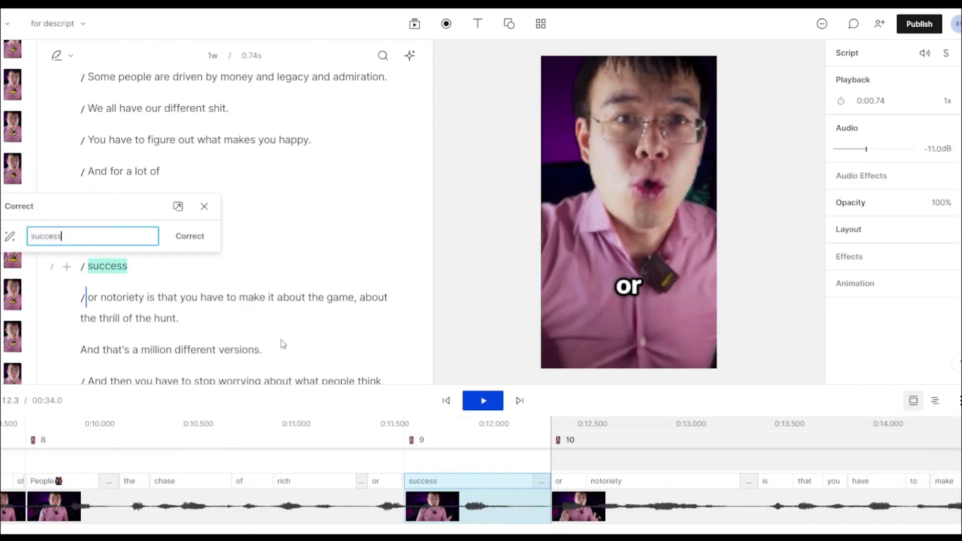
pyautogui.write('👨')
pyautogui.press('Return')
pyautogui.press('space')
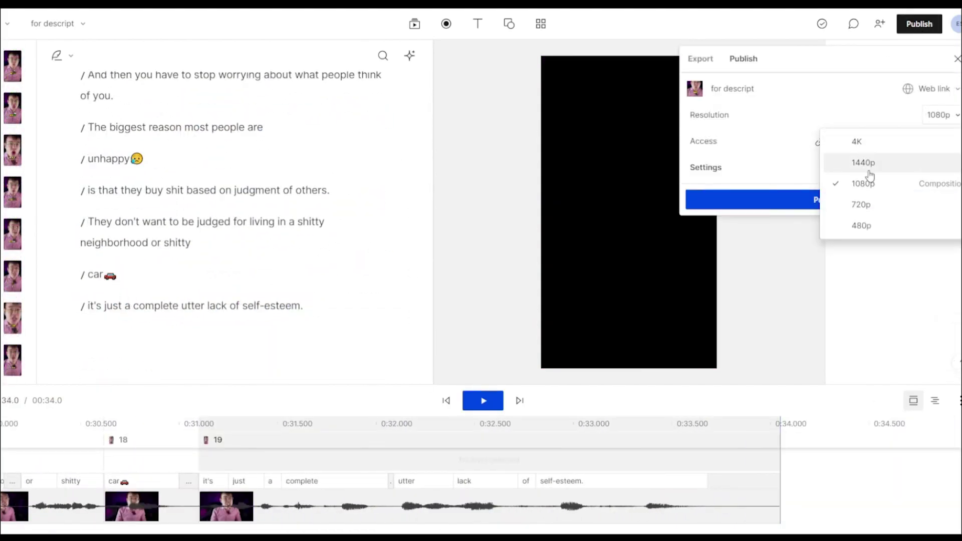
# Step: Publish the updated video as a 1080p web link
pyautogui.click(868, 180)
pyautogui.click(942, 167)
pyautogui.click(942, 168)
pyautogui.click(906, 200)
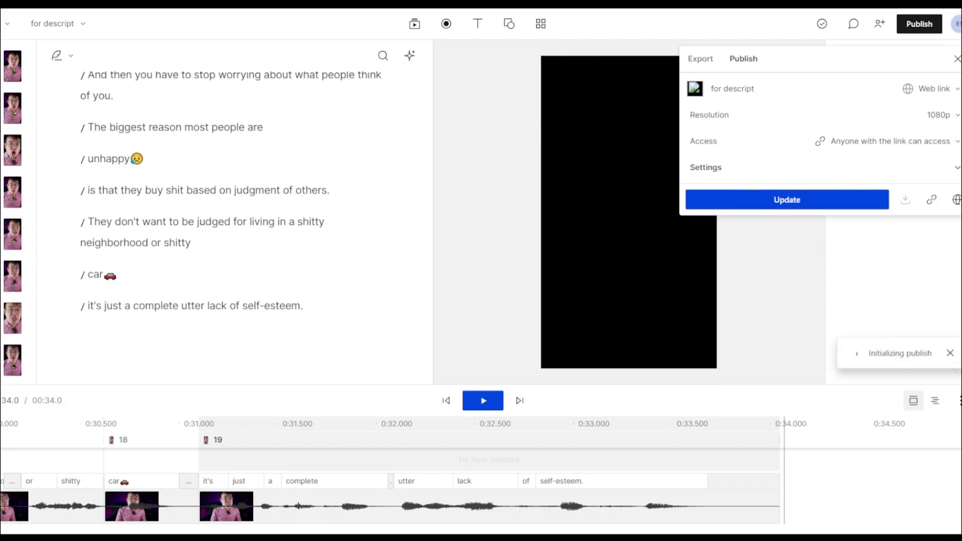